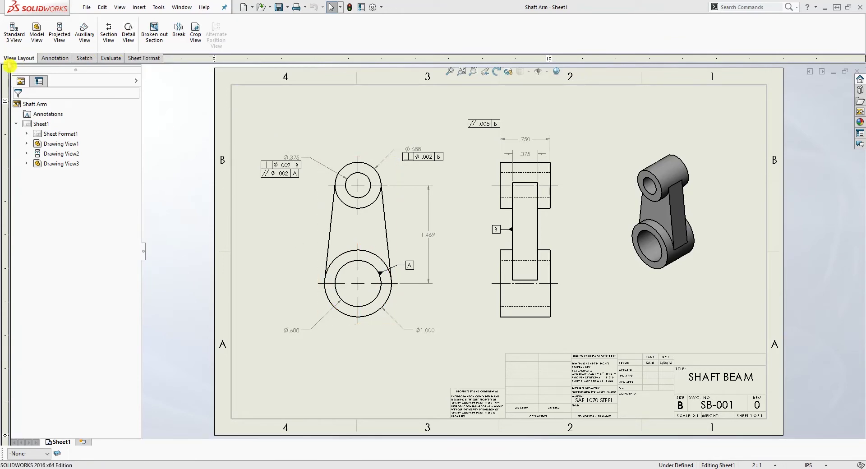
Circle the lower boss and place 4:1 detail view A at the sheet's right side
{"action": "left_click", "coordinate": [129, 33]}
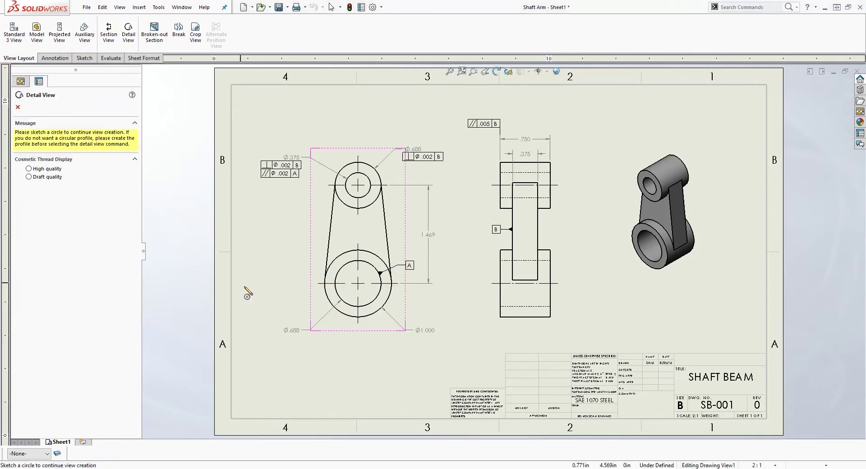
{"action": "left_click", "coordinate": [359, 283]}
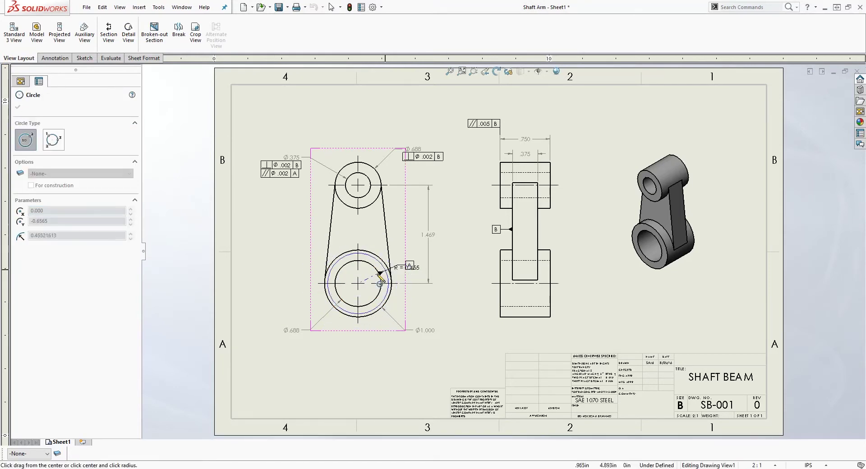
{"action": "left_click", "coordinate": [318, 255]}
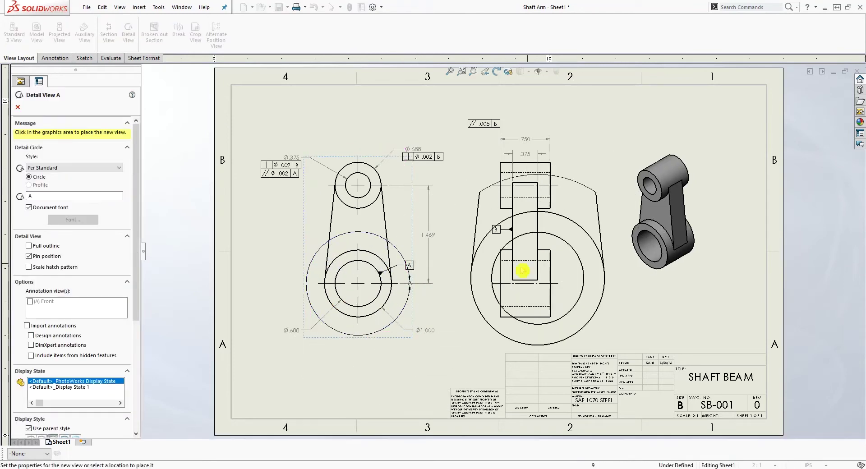
{"action": "middle_click_drag", "start_coordinate": [631, 329], "coordinate": [547, 329]}
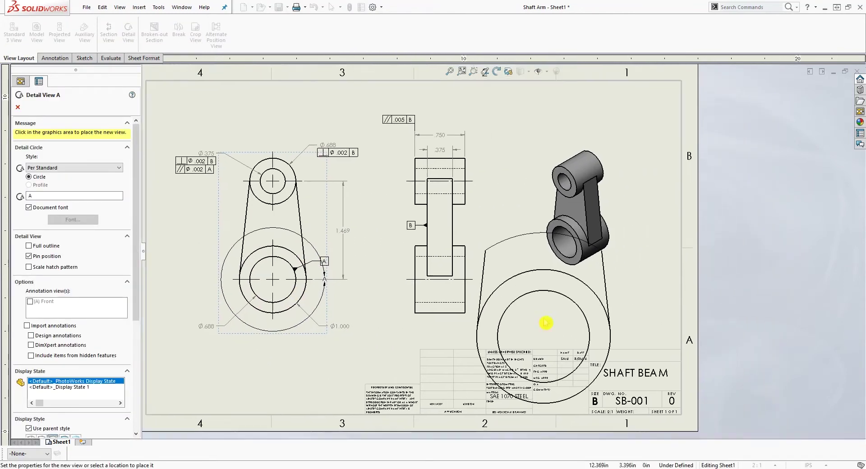
{"action": "left_click", "coordinate": [703, 250]}
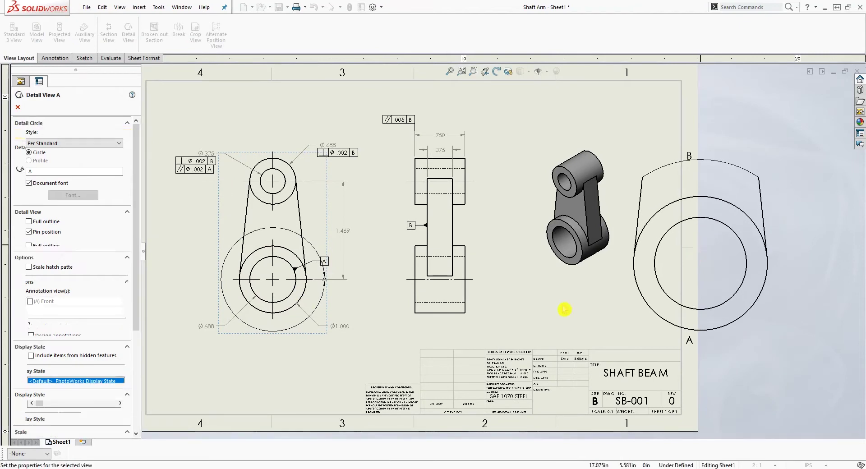
{"action": "left_click", "coordinate": [324, 278]}
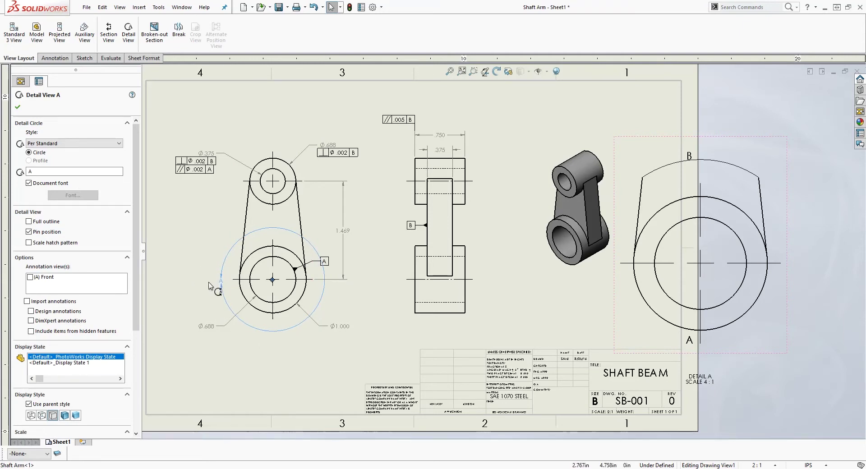
{"action": "left_click", "coordinate": [81, 144]}
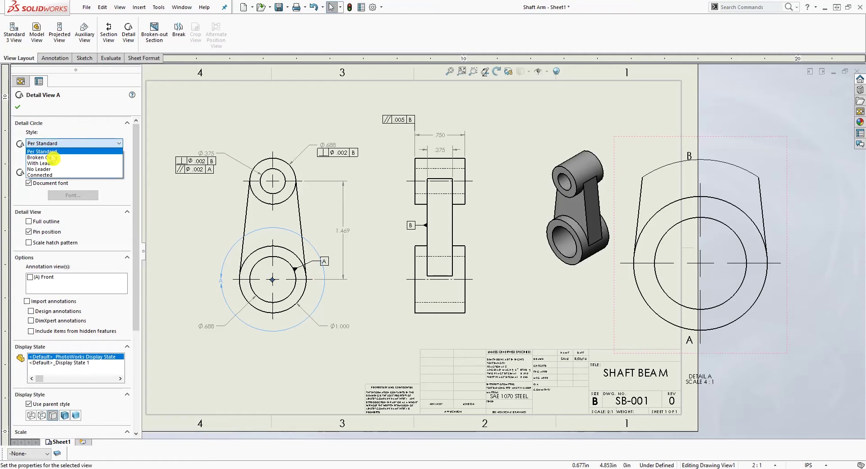
{"action": "left_click", "coordinate": [53, 157]}
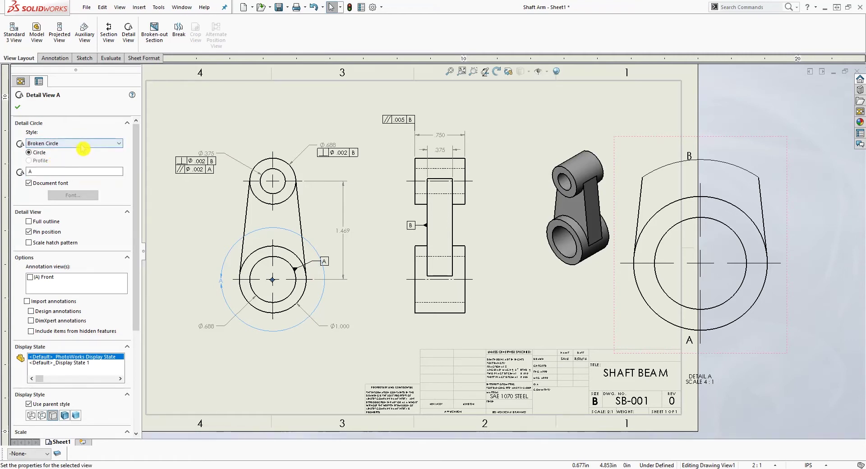
{"action": "left_click", "coordinate": [83, 144]}
{"action": "left_click", "coordinate": [67, 163]}
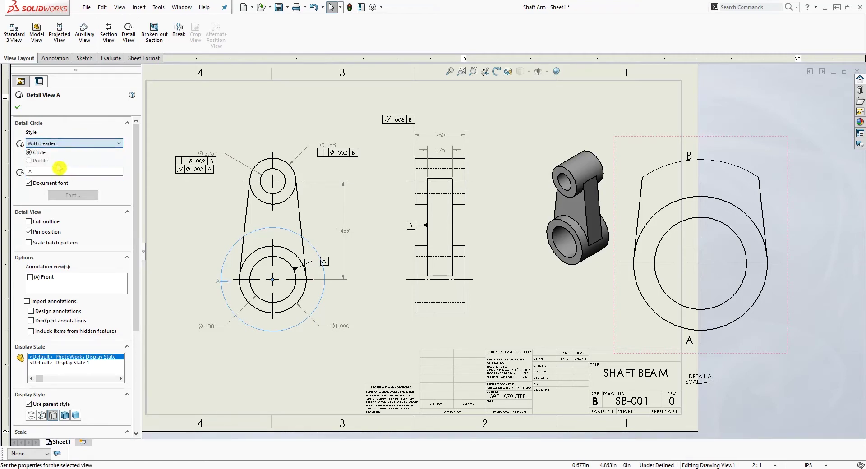
{"action": "left_click_drag", "start_coordinate": [218, 286], "coordinate": [182, 298]}
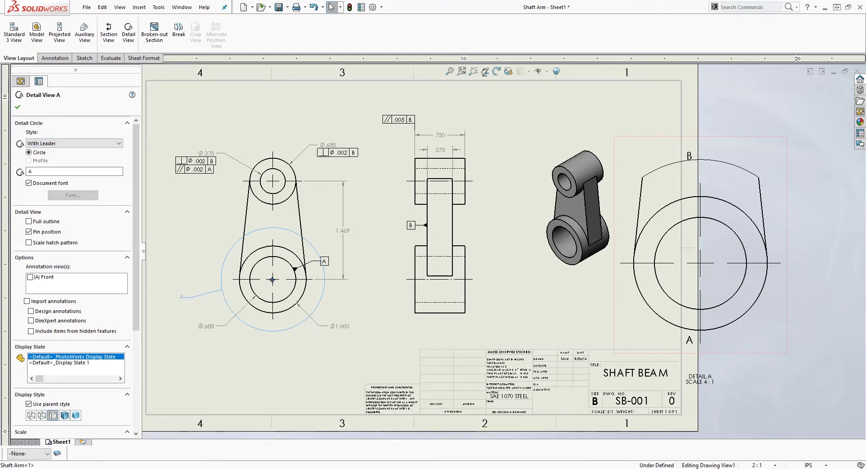
{"action": "left_click", "coordinate": [90, 143]}
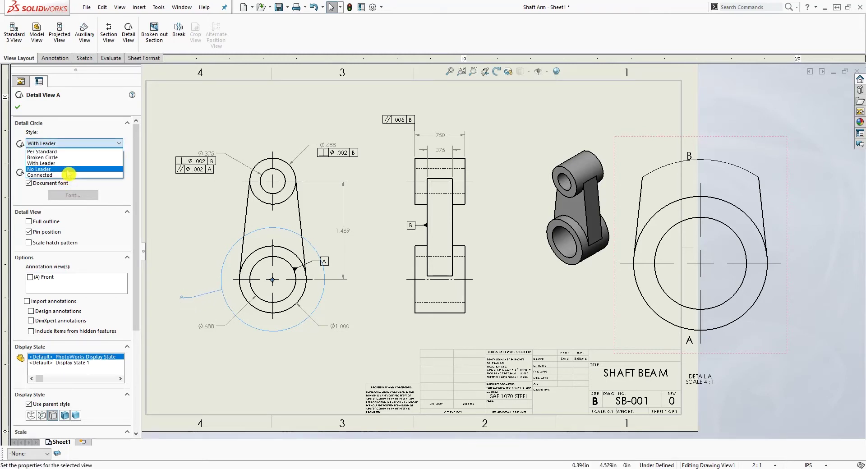
{"action": "left_click", "coordinate": [68, 170]}
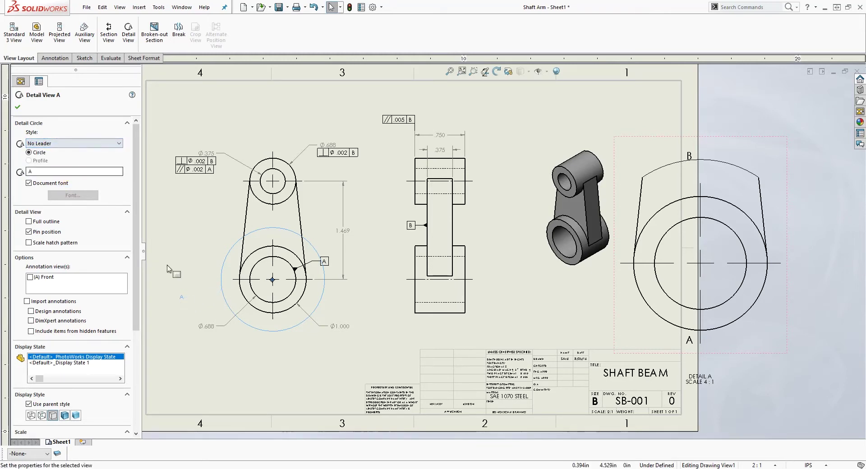
{"action": "left_click", "coordinate": [93, 143]}
{"action": "left_click", "coordinate": [53, 175]}
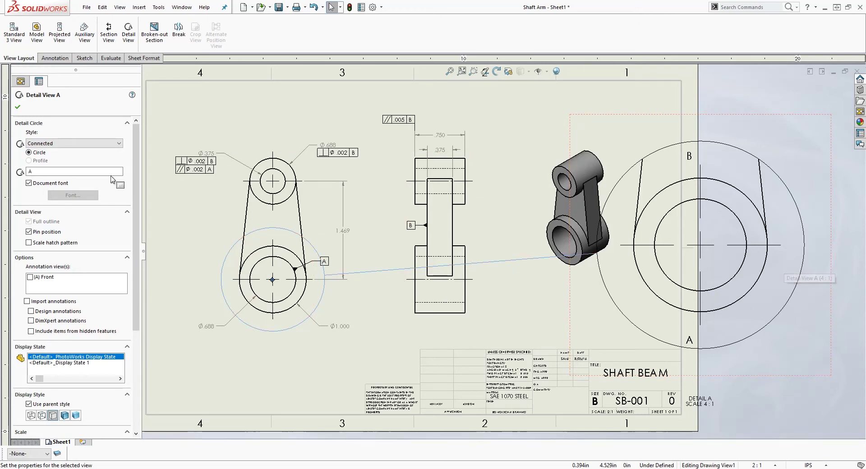
{"action": "left_click", "coordinate": [71, 143]}
{"action": "left_click", "coordinate": [72, 152]}
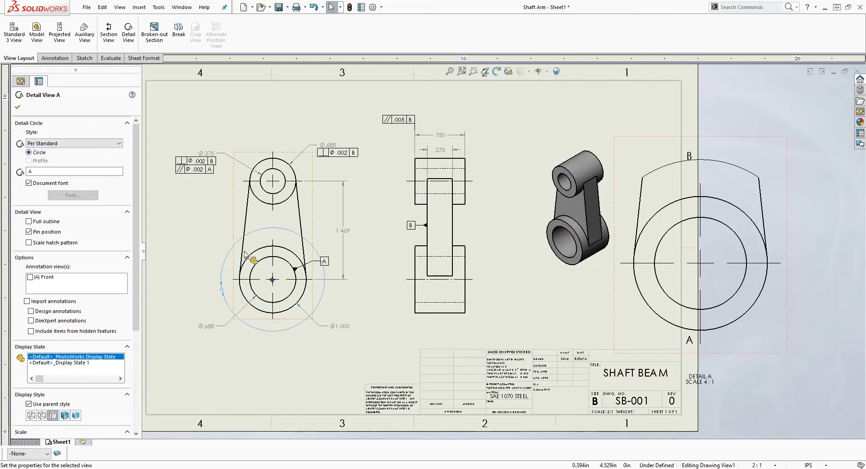
Delete detail view A and its detail circle, leaving the three original views
{"action": "key", "text": "z"}
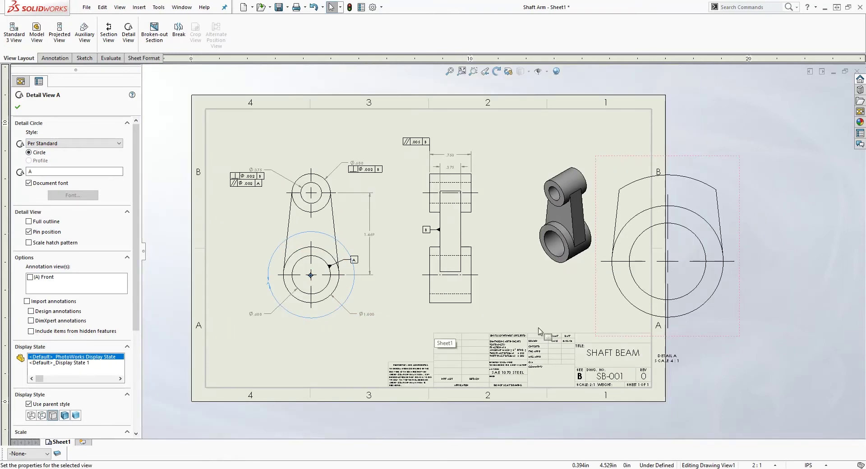
{"action": "middle_click_drag", "start_coordinate": [442, 252], "coordinate": [434, 254]}
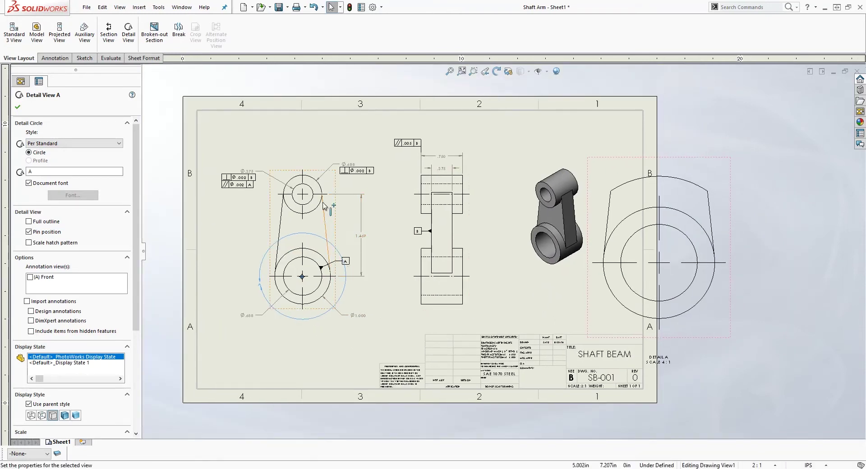
{"action": "mouse_move", "coordinate": [334, 215]}
{"action": "left_mouse_down"}
{"action": "mouse_move", "coordinate": [311, 213]}
{"action": "mouse_move", "coordinate": [330, 213]}
{"action": "left_mouse_up"}
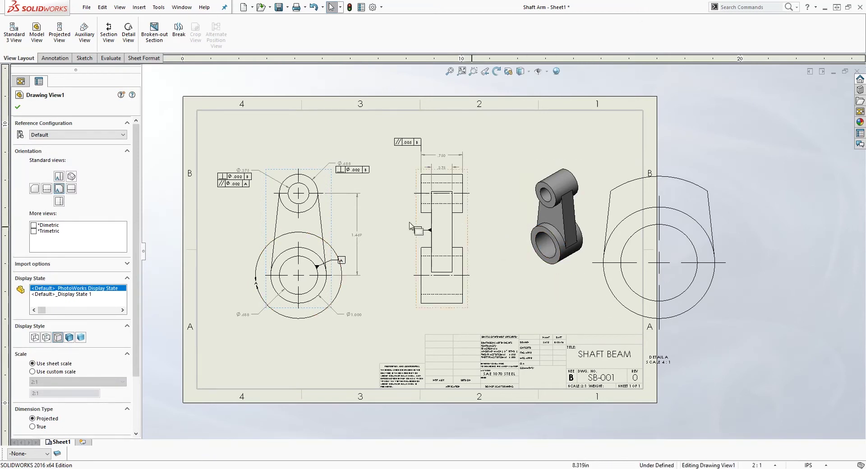
{"action": "left_click", "coordinate": [613, 321]}
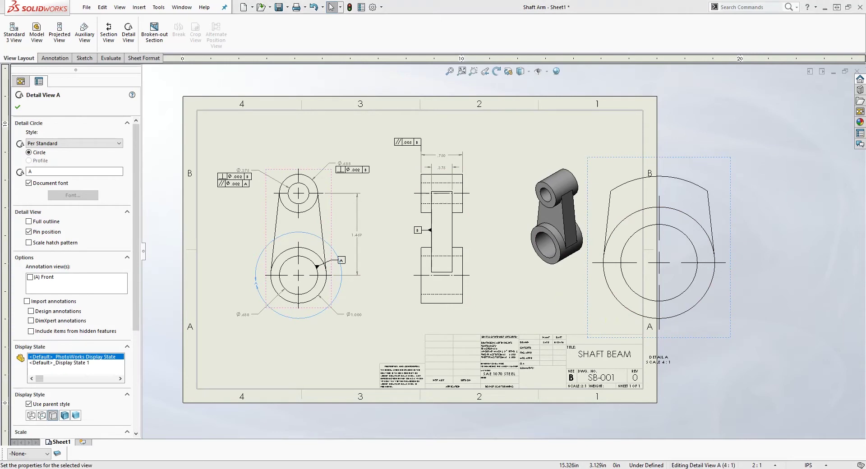
{"action": "key", "text": "Delete"}
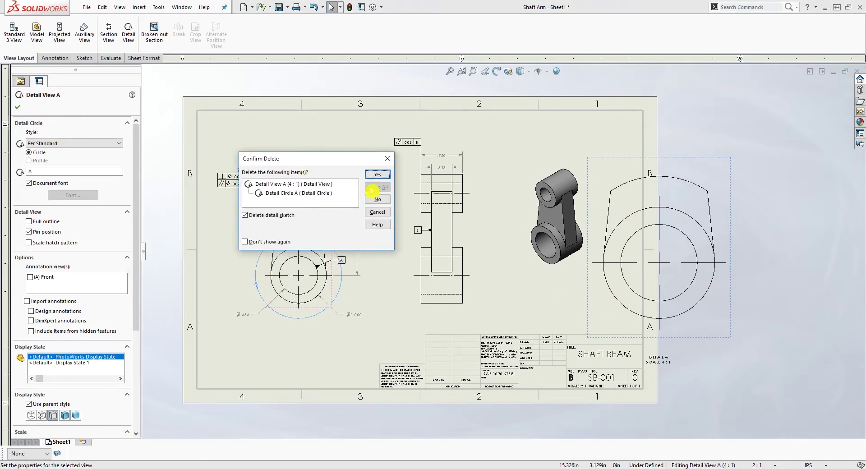
{"action": "left_click", "coordinate": [378, 176]}
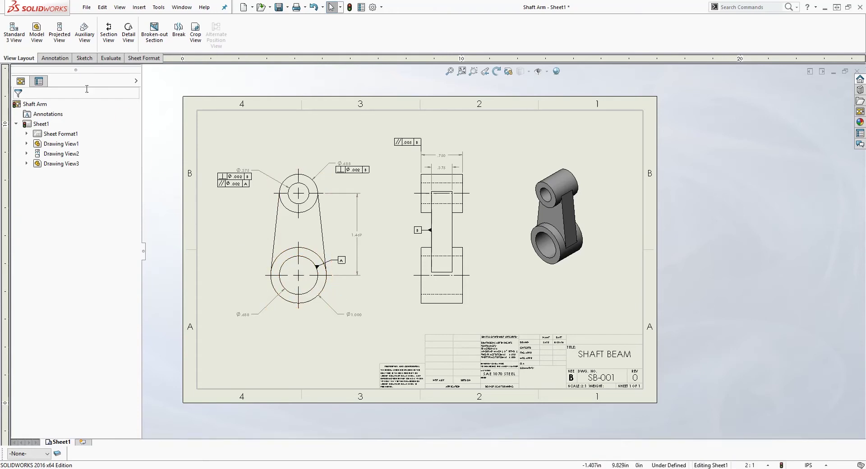
Draw a centre rectangle enclosing the upper boss of the front view
{"action": "left_click", "coordinate": [84, 59]}
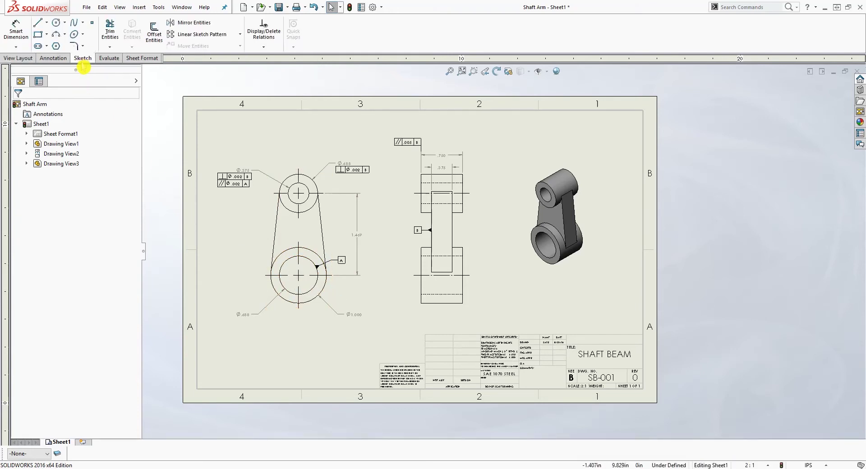
{"action": "left_click", "coordinate": [46, 35]}
{"action": "left_click", "coordinate": [35, 56]}
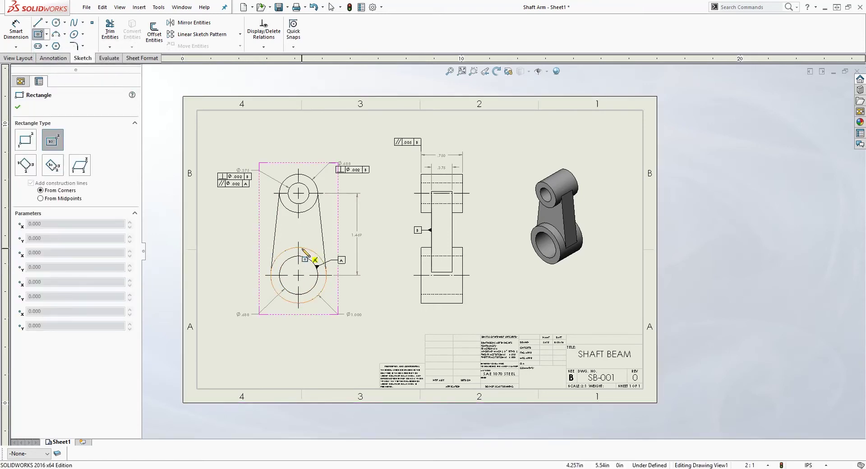
{"action": "left_click", "coordinate": [298, 194]}
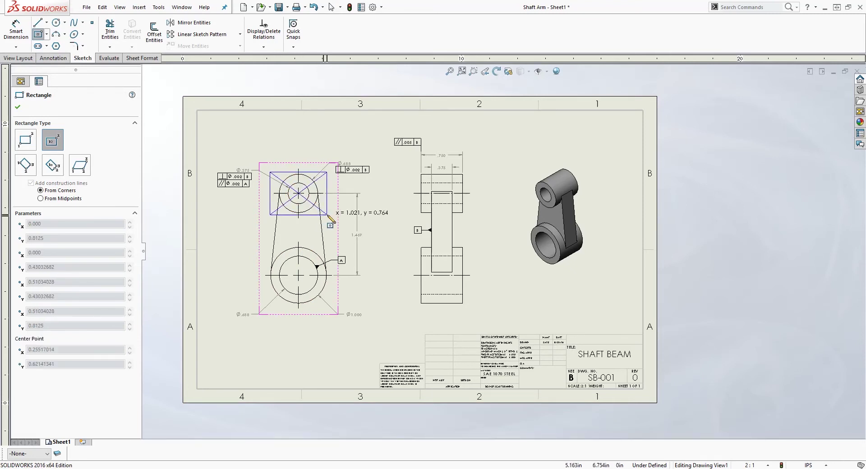
{"action": "left_click", "coordinate": [327, 215]}
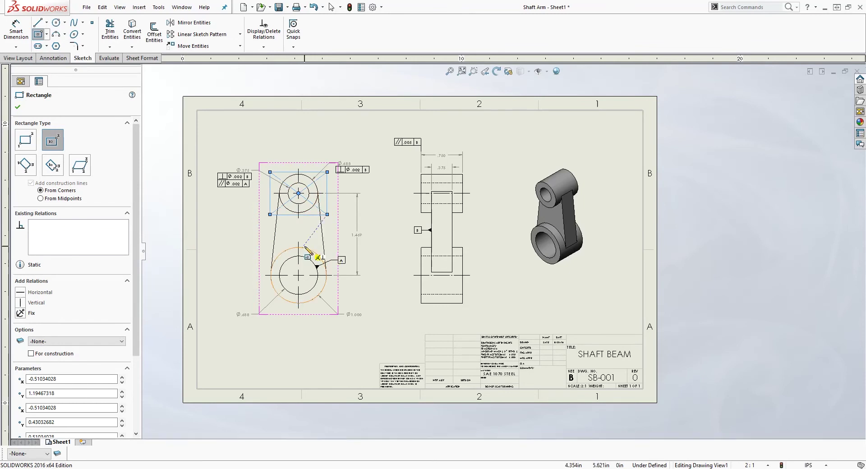
{"action": "key", "text": "Escape"}
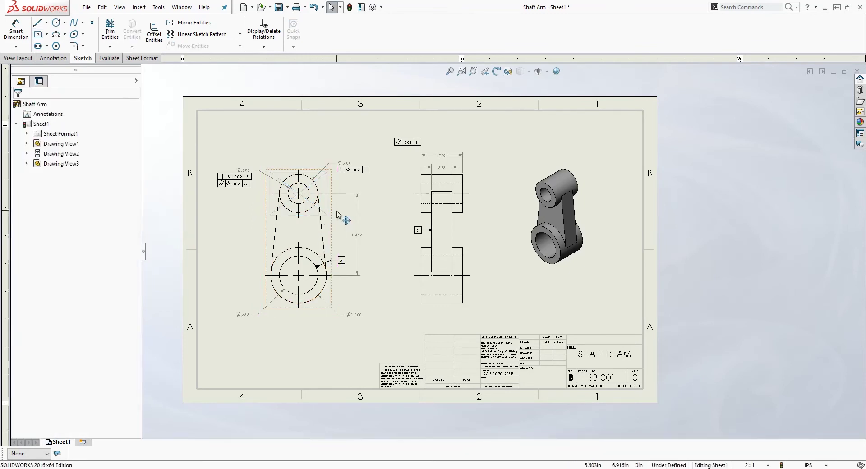
Select the rectangle's top, right, bottom and left sides together as one profile
{"action": "left_click", "coordinate": [307, 171]}
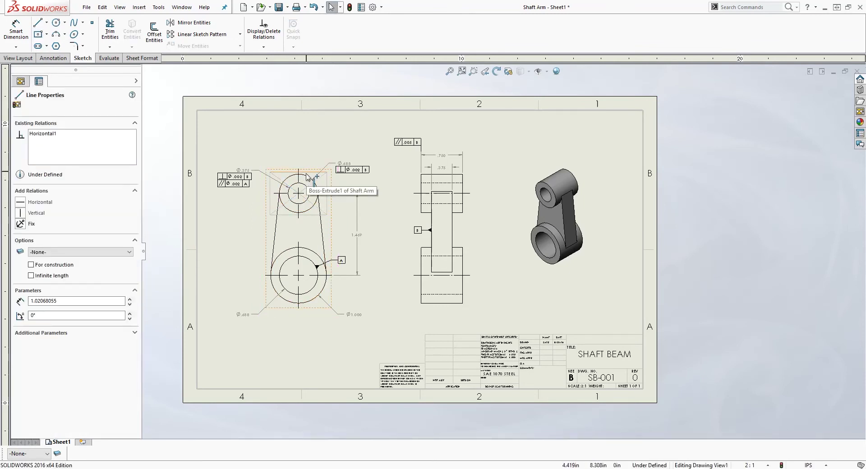
{"action": "left_click", "coordinate": [327, 191], "text": "ctrl"}
{"action": "left_click", "coordinate": [270, 206], "text": "ctrl"}
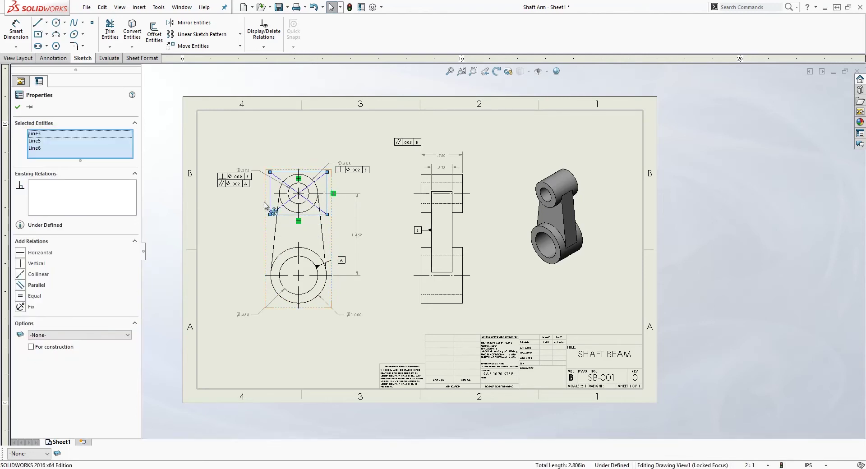
{"action": "left_click", "coordinate": [270, 208], "text": "ctrl"}
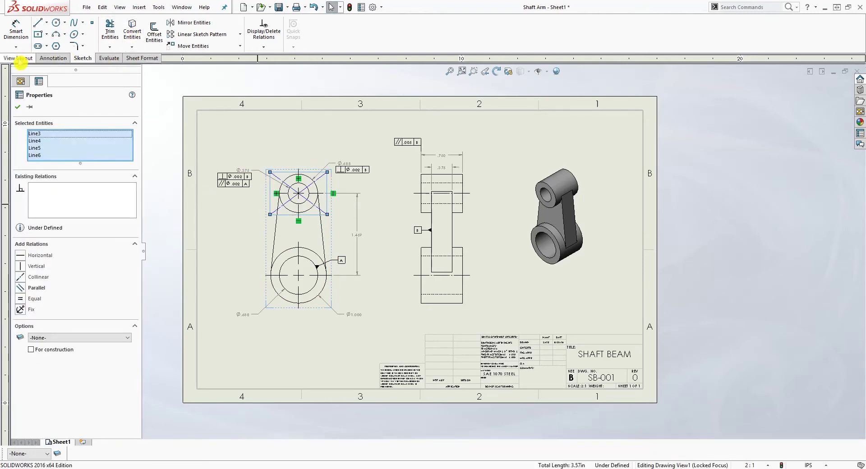
{"action": "left_click", "coordinate": [19, 58]}
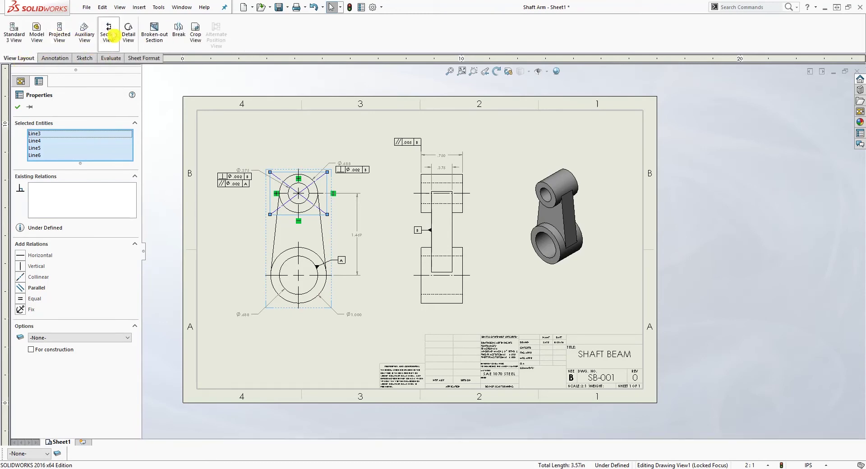
Place 4:1 detail view B at the sheet's right, trying Broken Circle and With Leader styles
{"action": "left_click", "coordinate": [129, 31]}
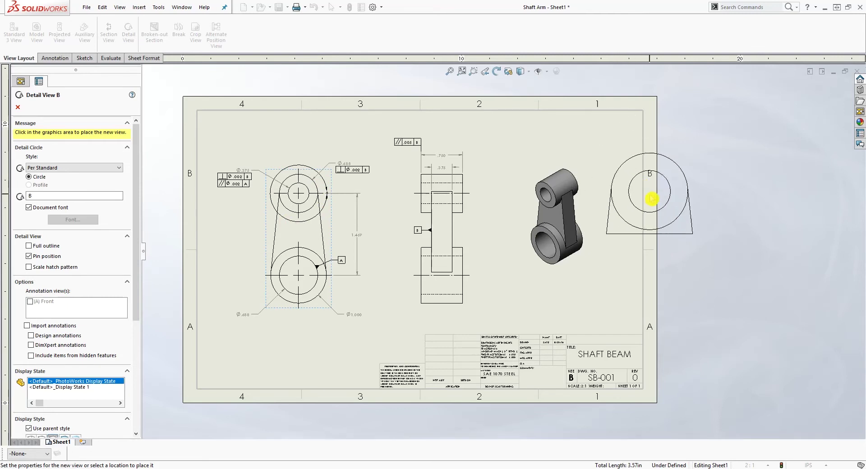
{"action": "left_click", "coordinate": [643, 211]}
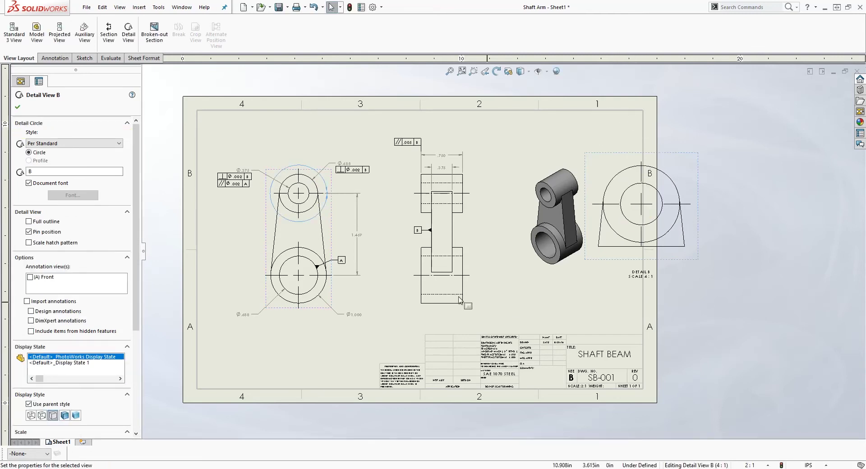
{"action": "left_click", "coordinate": [90, 144]}
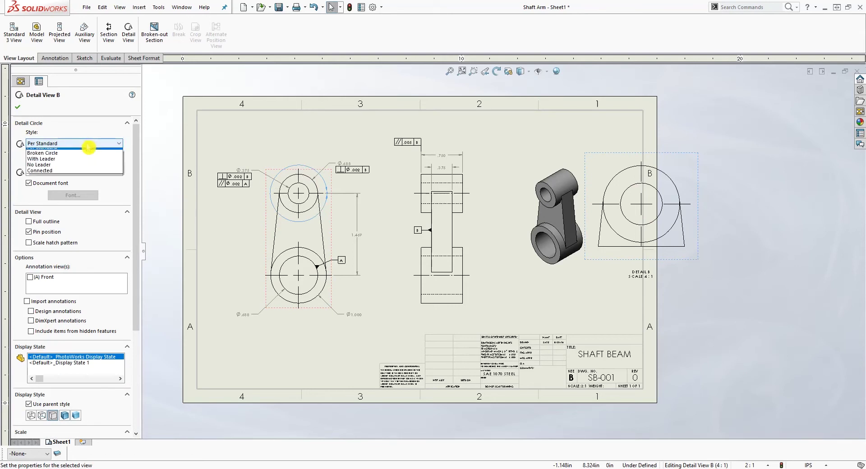
{"action": "left_click", "coordinate": [58, 158]}
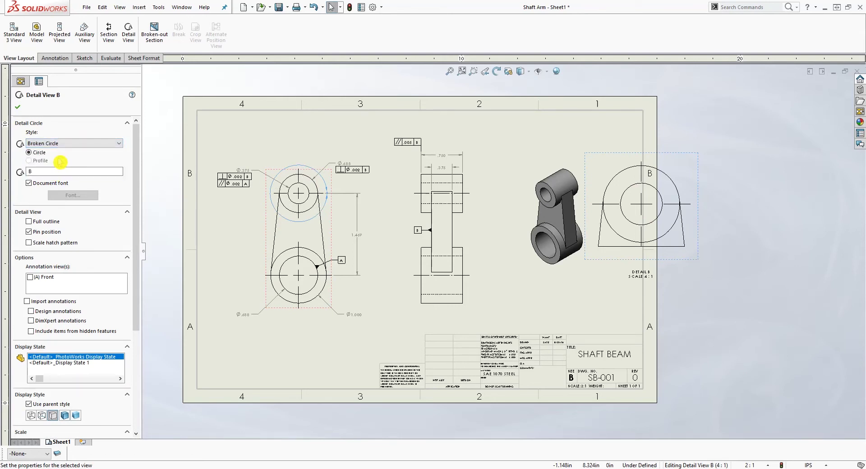
{"action": "left_click", "coordinate": [67, 143]}
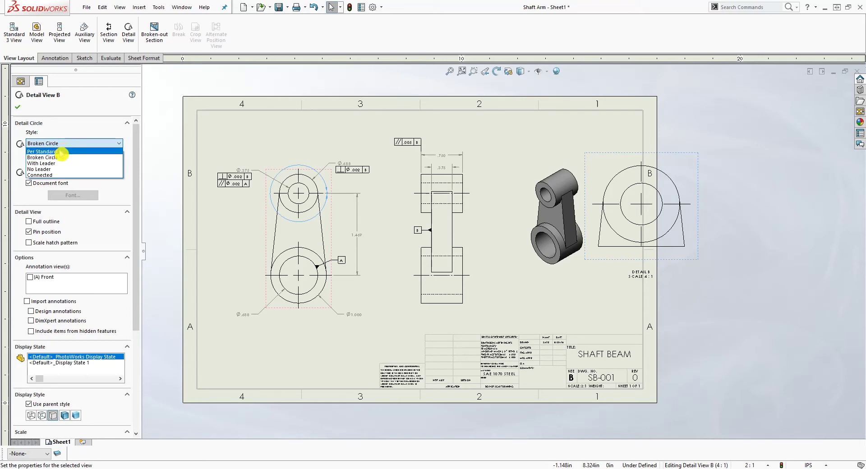
{"action": "left_click", "coordinate": [61, 150]}
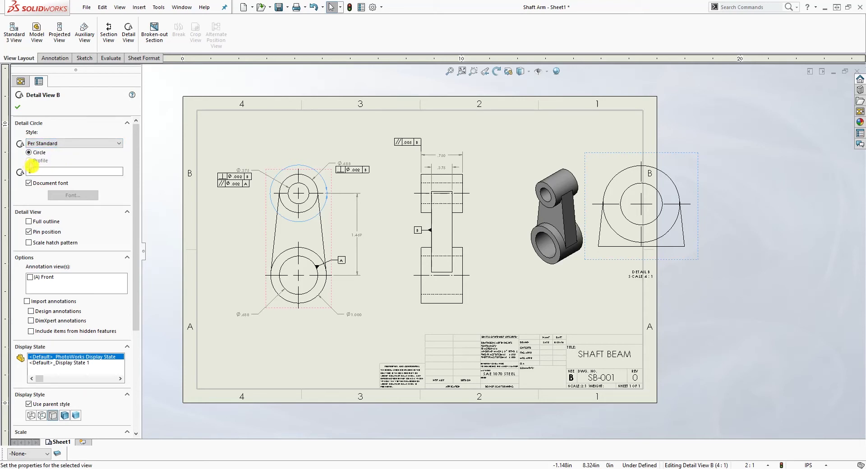
{"action": "left_click", "coordinate": [64, 145]}
{"action": "left_click", "coordinate": [48, 156]}
{"action": "left_click", "coordinate": [74, 144]}
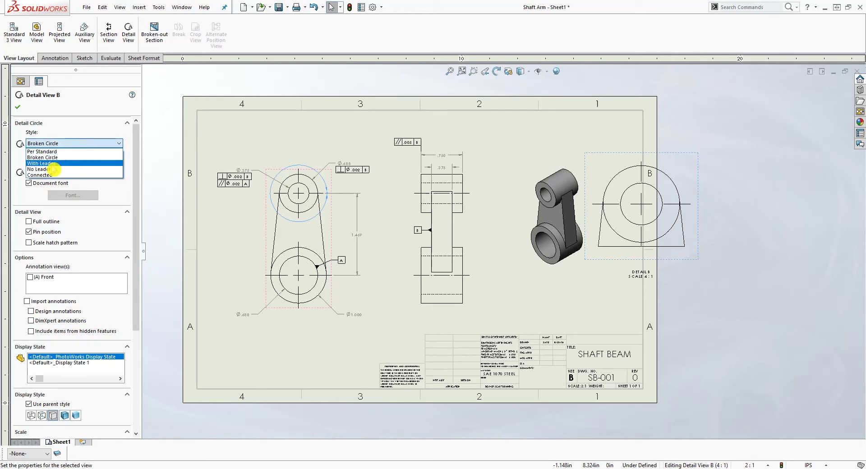
{"action": "left_click", "coordinate": [53, 164]}
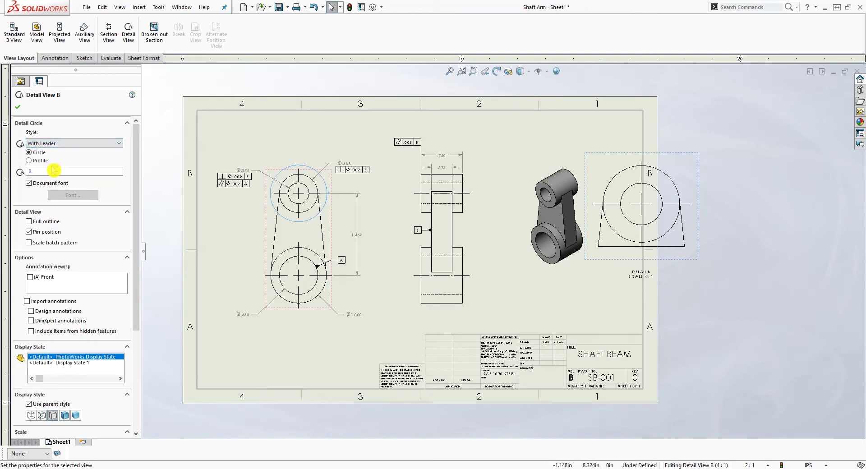
Bound detail B with the rectangle profile and set its style to Connected
{"action": "left_click", "coordinate": [29, 161]}
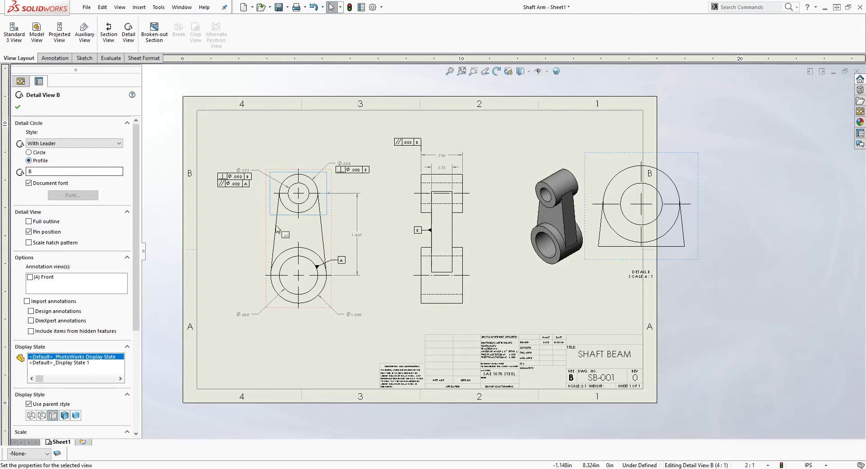
{"action": "left_click", "coordinate": [329, 197]}
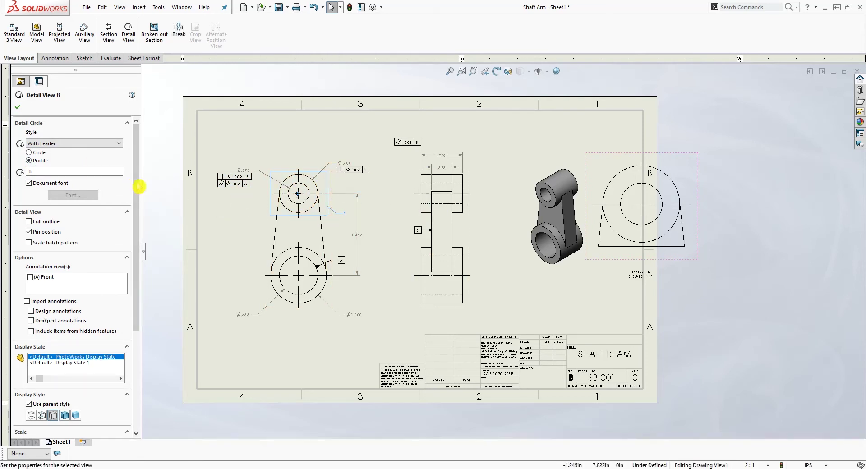
{"action": "left_click", "coordinate": [81, 143]}
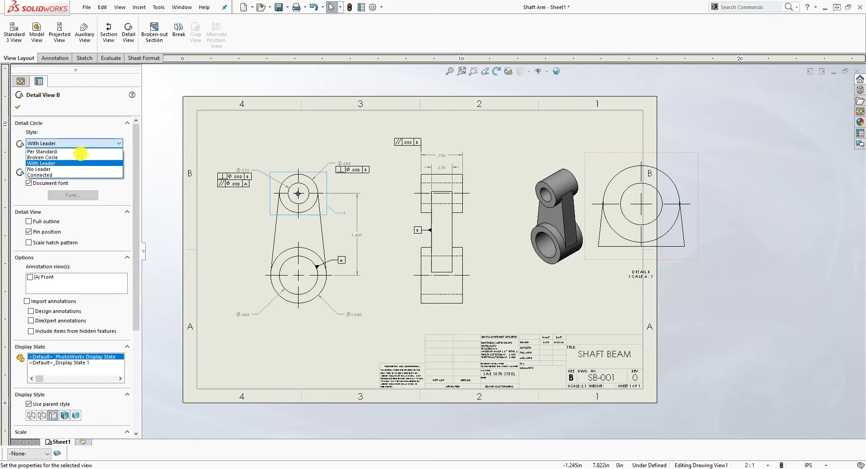
{"action": "left_click", "coordinate": [52, 170]}
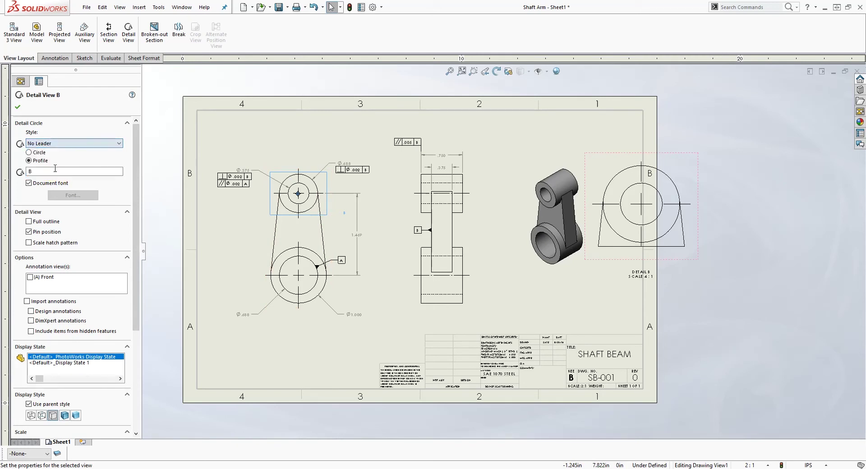
{"action": "left_click", "coordinate": [99, 143]}
{"action": "left_click", "coordinate": [68, 173]}
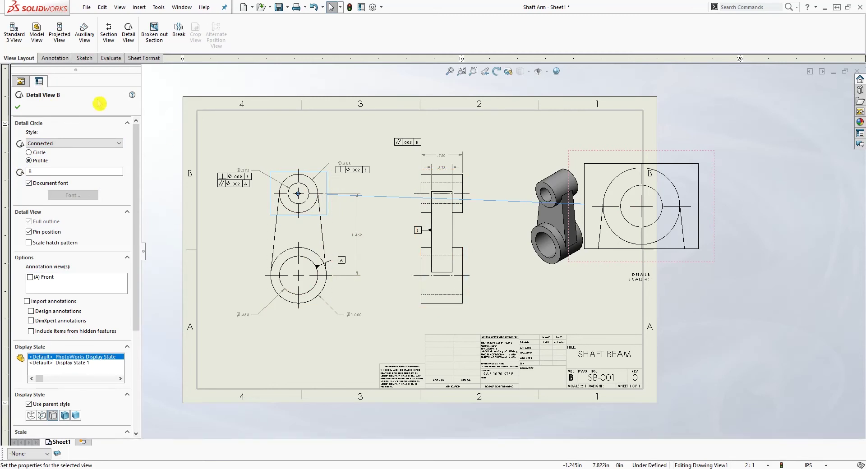
Draw a closed spline loop around the lower end of the middle view
{"action": "left_click", "coordinate": [84, 59]}
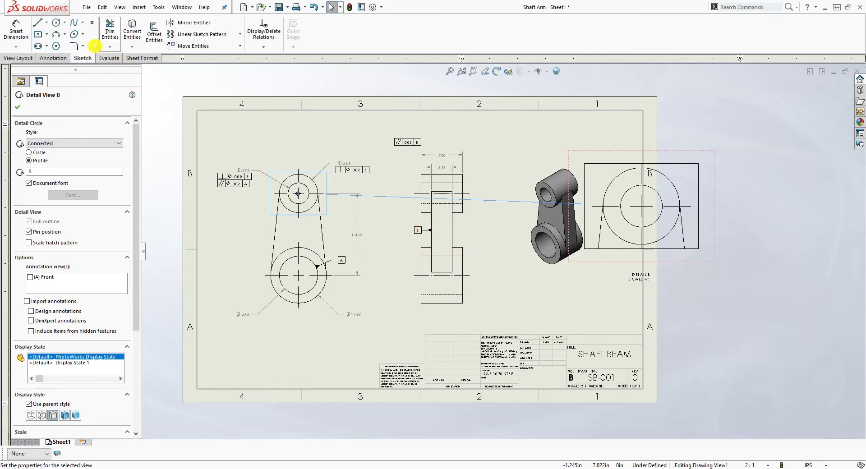
{"action": "left_click", "coordinate": [75, 22]}
{"action": "scroll", "coordinate": [388, 284], "scroll_direction": "down", "scroll_amount": 1}
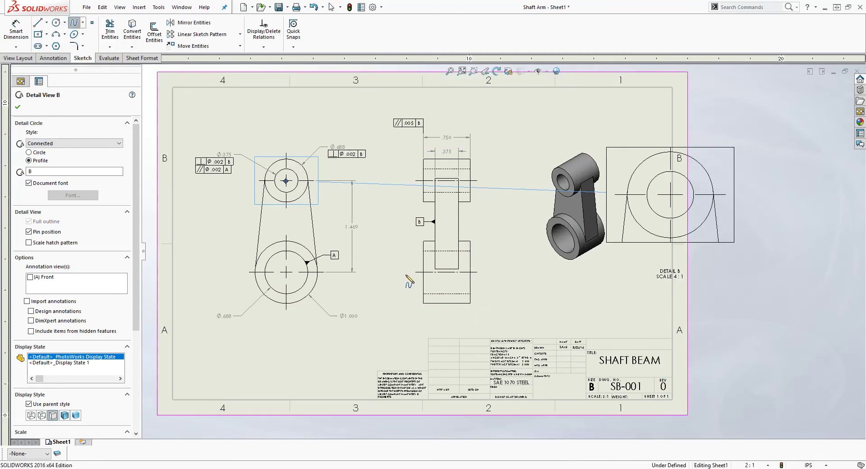
{"action": "left_click", "coordinate": [391, 282]}
{"action": "left_click", "coordinate": [437, 252]}
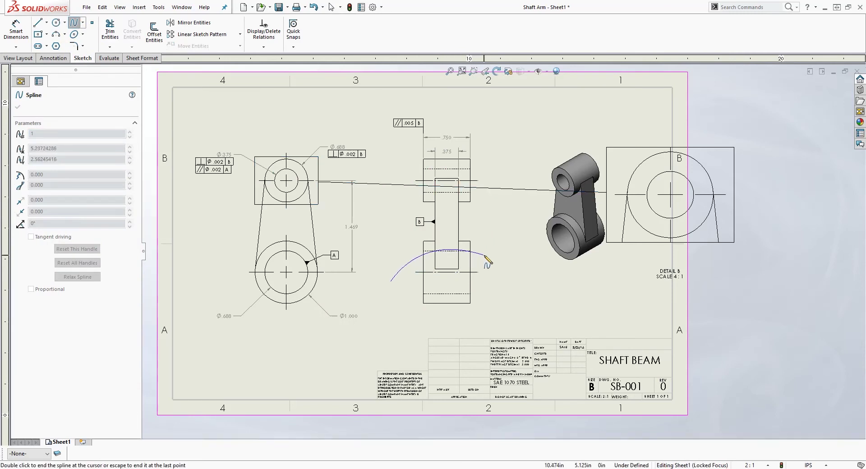
{"action": "left_click", "coordinate": [502, 287]}
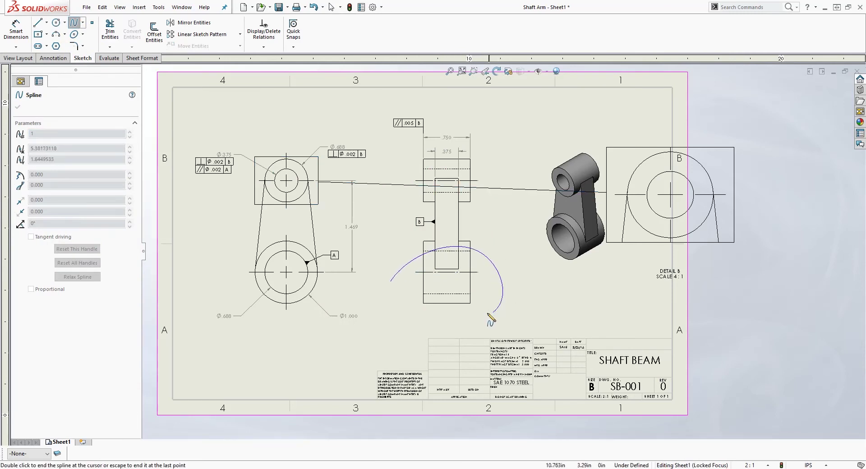
{"action": "left_click", "coordinate": [459, 316]}
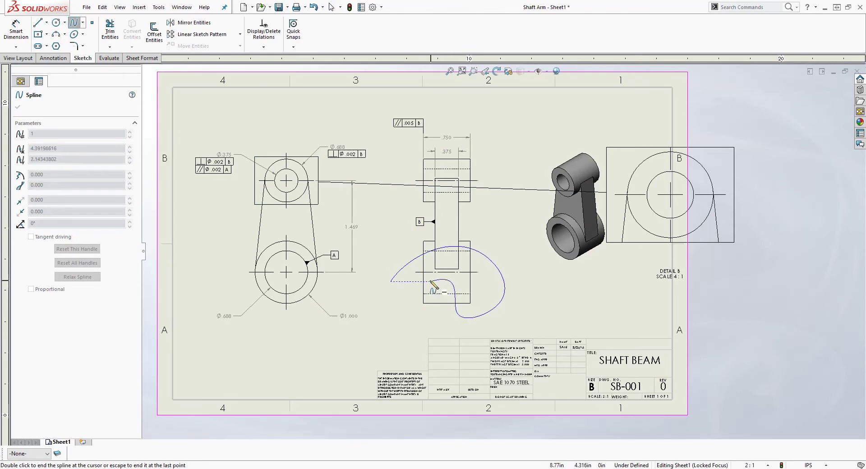
{"action": "left_click", "coordinate": [455, 290]}
{"action": "left_click", "coordinate": [414, 286]}
{"action": "left_click", "coordinate": [390, 281]}
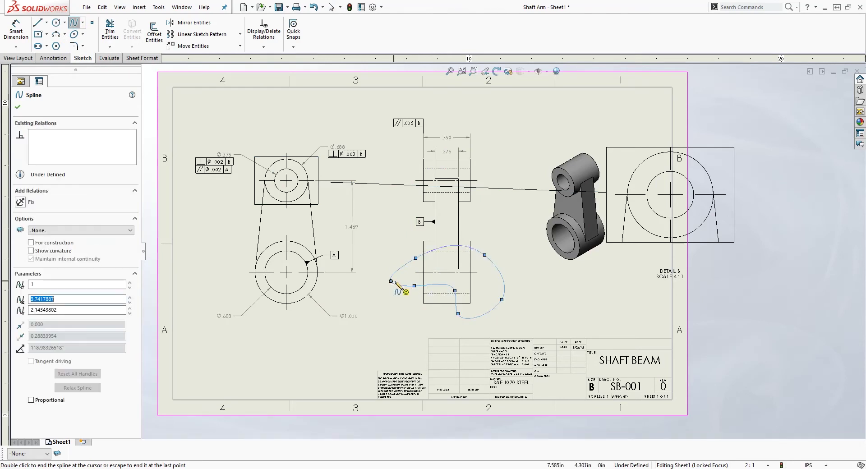
{"action": "key", "text": "Escape"}
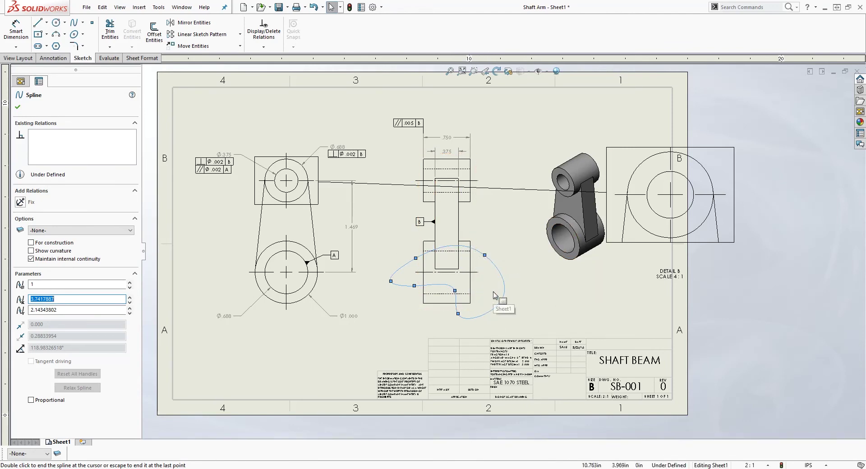
{"action": "left_click", "coordinate": [502, 300]}
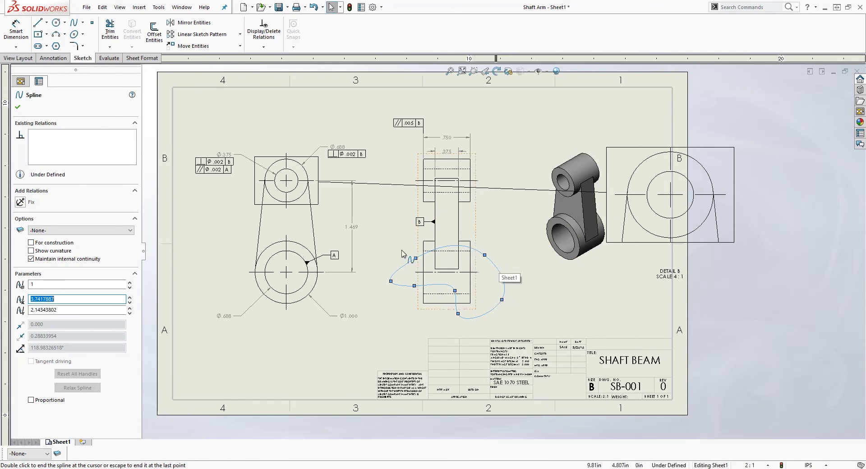
{"action": "key", "text": "Escape"}
Create 4:1 detail view C from the spline and place it right of the sheet
{"action": "left_click", "coordinate": [15, 59]}
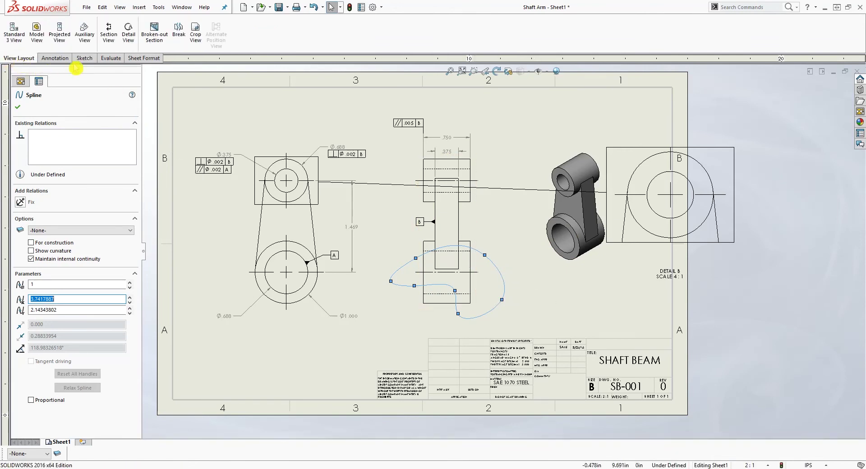
{"action": "left_click", "coordinate": [129, 31]}
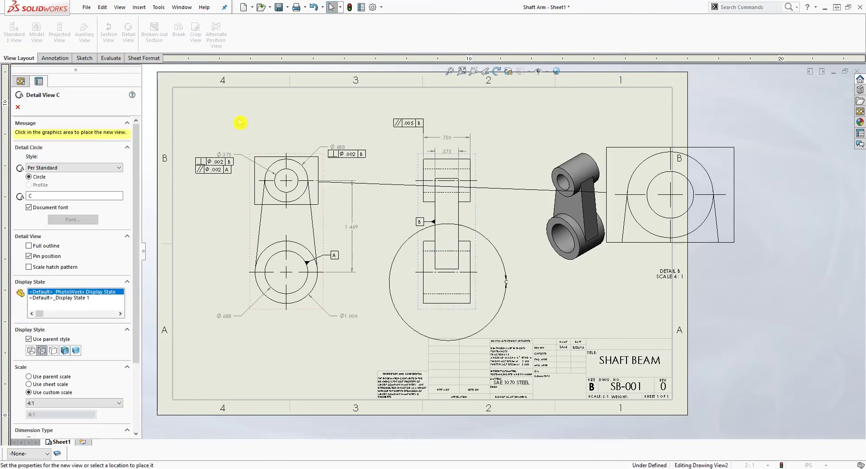
{"action": "scroll", "coordinate": [560, 316], "scroll_direction": "up", "scroll_amount": 2}
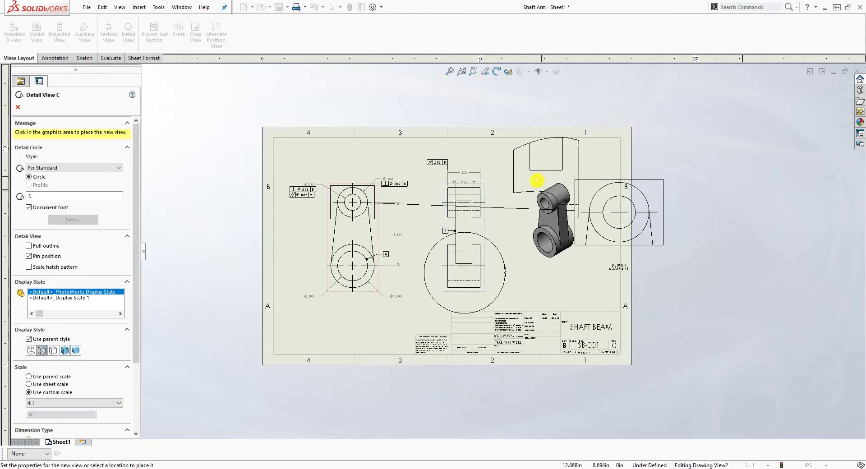
{"action": "scroll", "coordinate": [566, 293], "scroll_direction": "down", "scroll_amount": 2}
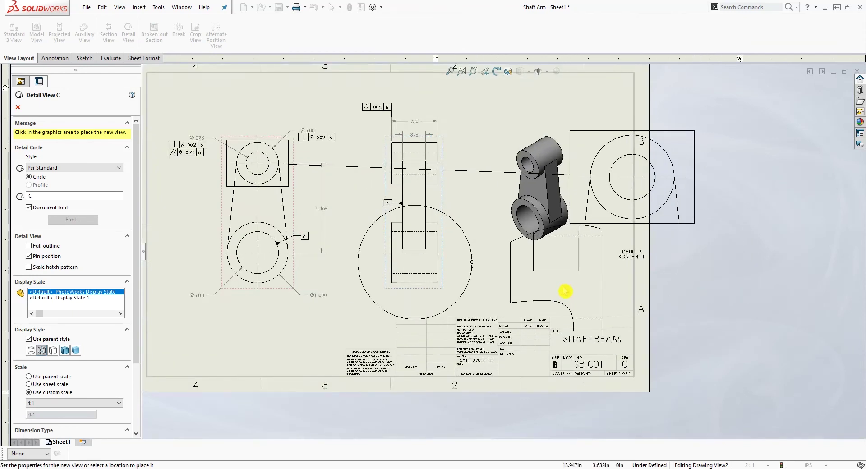
{"action": "scroll", "coordinate": [567, 292], "scroll_direction": "up", "scroll_amount": 1}
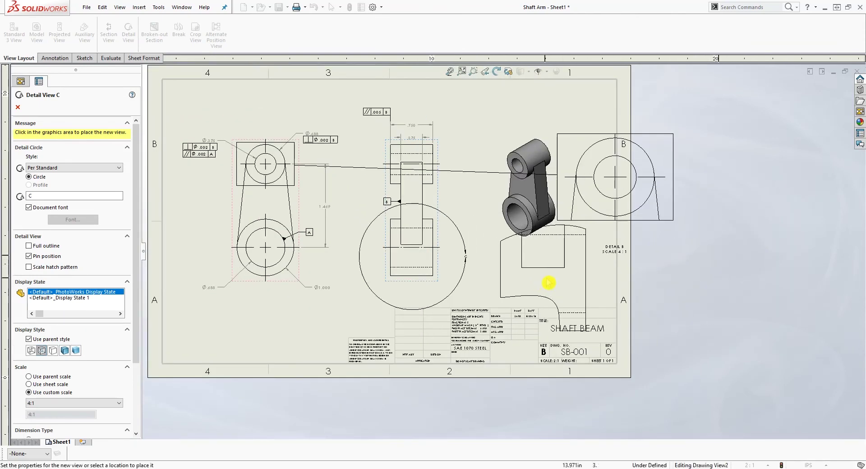
{"action": "scroll", "coordinate": [488, 170], "scroll_direction": "down", "scroll_amount": 2}
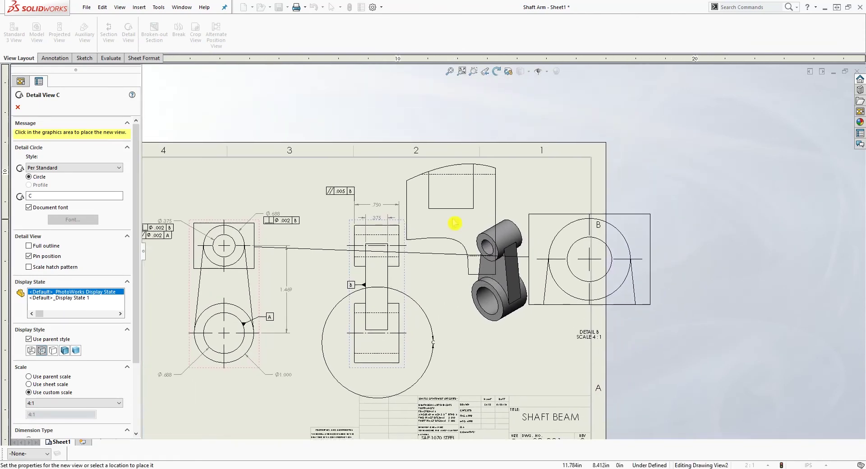
{"action": "scroll", "coordinate": [492, 176], "scroll_direction": "down", "scroll_amount": 1}
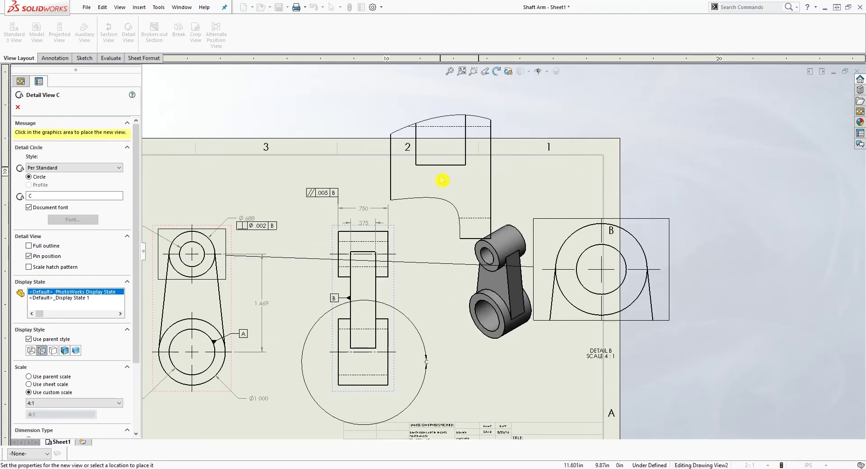
{"action": "scroll", "coordinate": [665, 300], "scroll_direction": "up", "scroll_amount": 2}
{"action": "scroll", "coordinate": [648, 195], "scroll_direction": "down", "scroll_amount": 1}
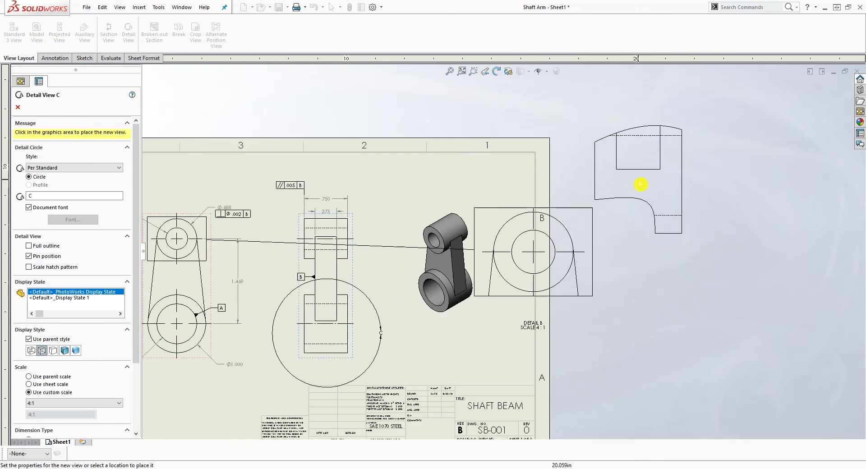
{"action": "left_click", "coordinate": [641, 184]}
Move detail B to the top, the isometric view to the left edge, detail C above the title block
{"action": "left_click_drag", "start_coordinate": [601, 316], "coordinate": [491, 258]}
{"action": "left_click", "coordinate": [500, 238]}
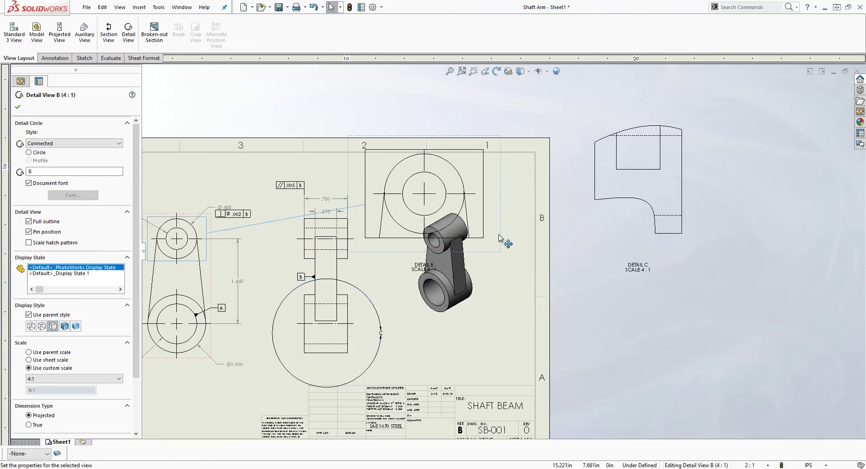
{"action": "mouse_move", "coordinate": [480, 293]}
{"action": "left_mouse_down"}
{"action": "mouse_move", "coordinate": [534, 340]}
{"action": "mouse_move", "coordinate": [507, 354]}
{"action": "mouse_move", "coordinate": [555, 377]}
{"action": "mouse_move", "coordinate": [500, 367]}
{"action": "left_mouse_up"}
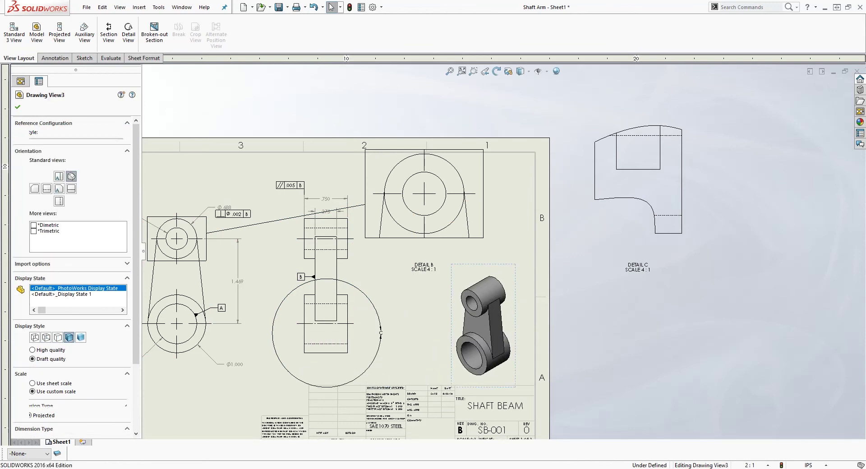
{"action": "scroll", "coordinate": [494, 327], "scroll_direction": "up", "scroll_amount": 3}
{"action": "left_click_drag", "start_coordinate": [480, 309], "coordinate": [272, 299]}
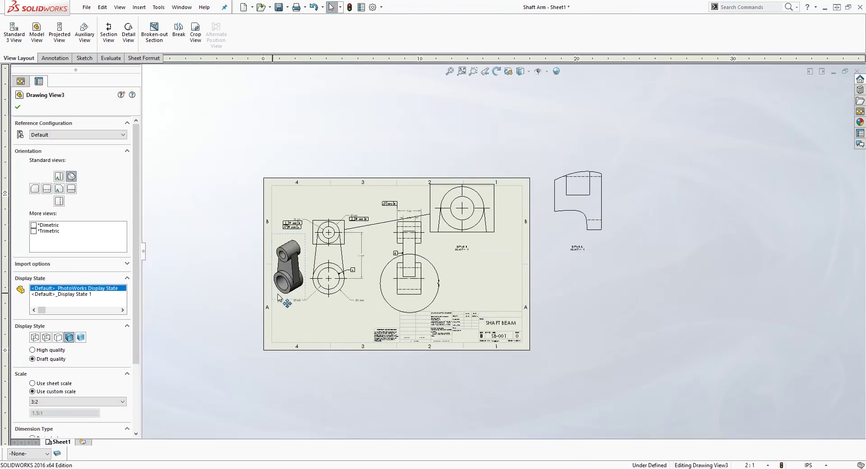
{"action": "left_click_drag", "start_coordinate": [604, 245], "coordinate": [509, 309]}
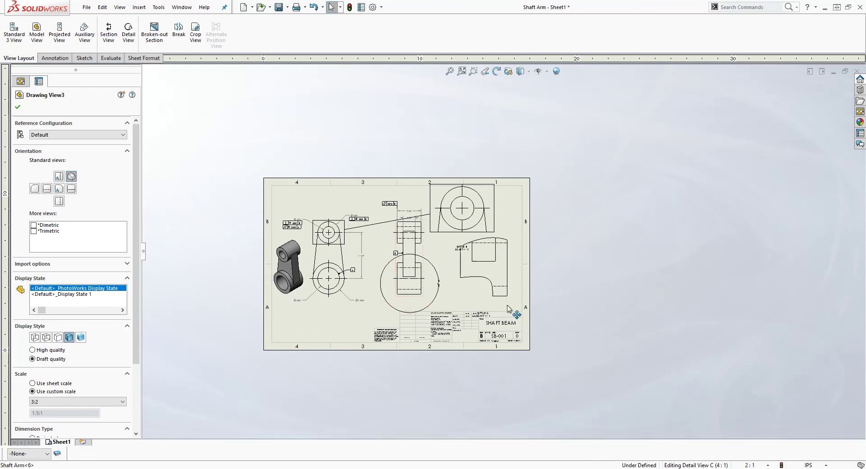
{"action": "left_click", "coordinate": [494, 311]}
Give detail C the With Leader style with the spline profile, shifted slightly right
{"action": "scroll", "coordinate": [496, 310], "scroll_direction": "down", "scroll_amount": 3}
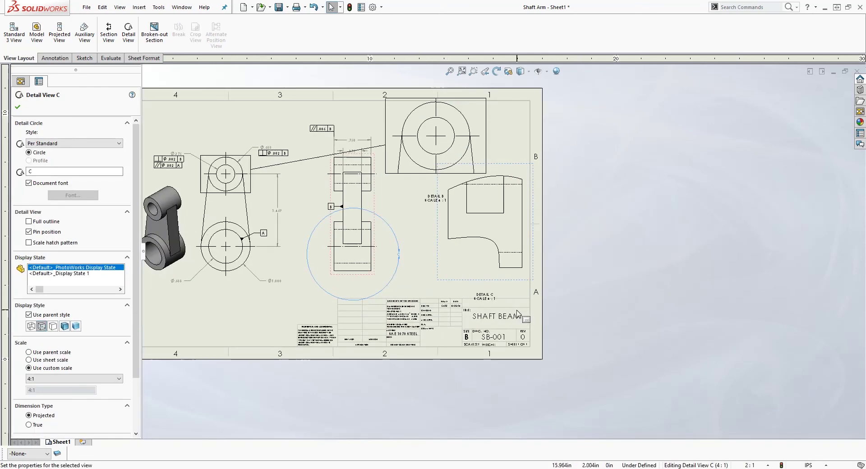
{"action": "left_click", "coordinate": [487, 294]}
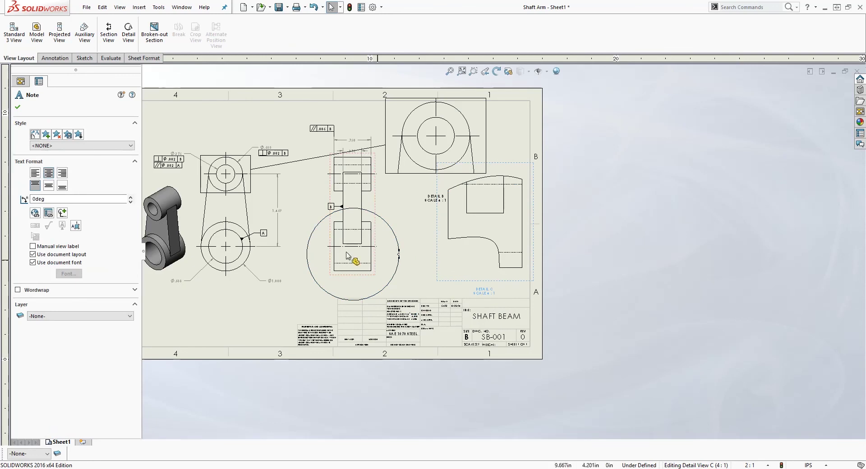
{"action": "left_click", "coordinate": [307, 254]}
{"action": "left_click", "coordinate": [61, 144]}
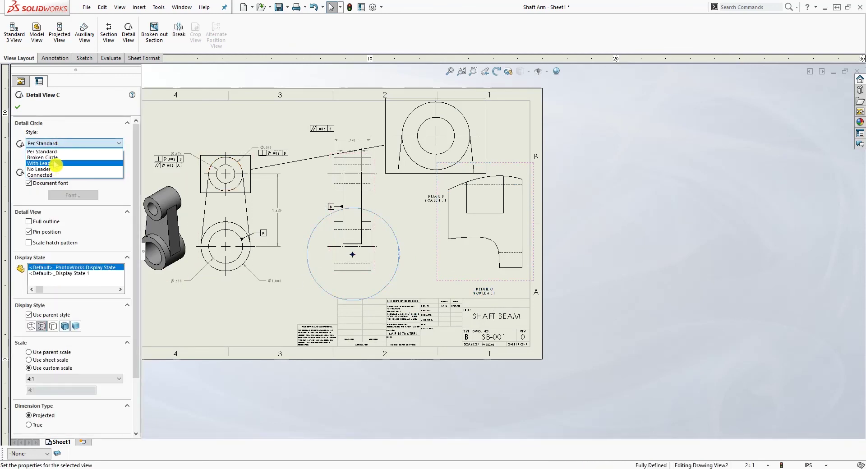
{"action": "left_click", "coordinate": [52, 164]}
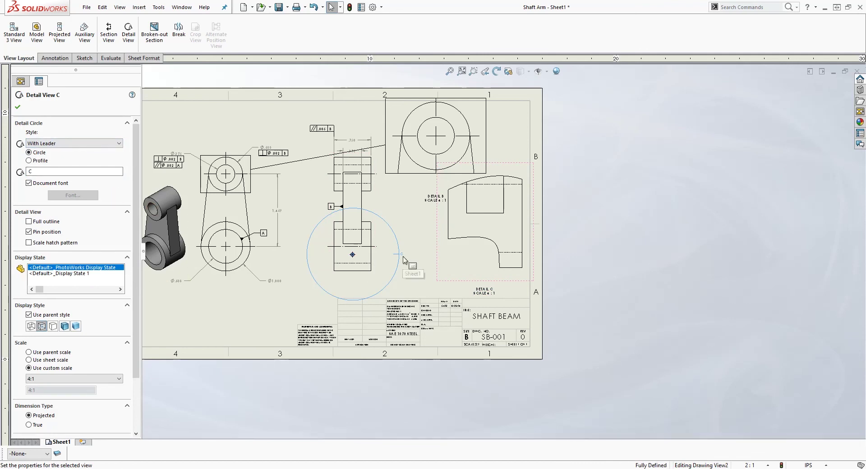
{"action": "left_click", "coordinate": [420, 254]}
{"action": "left_click", "coordinate": [399, 255]}
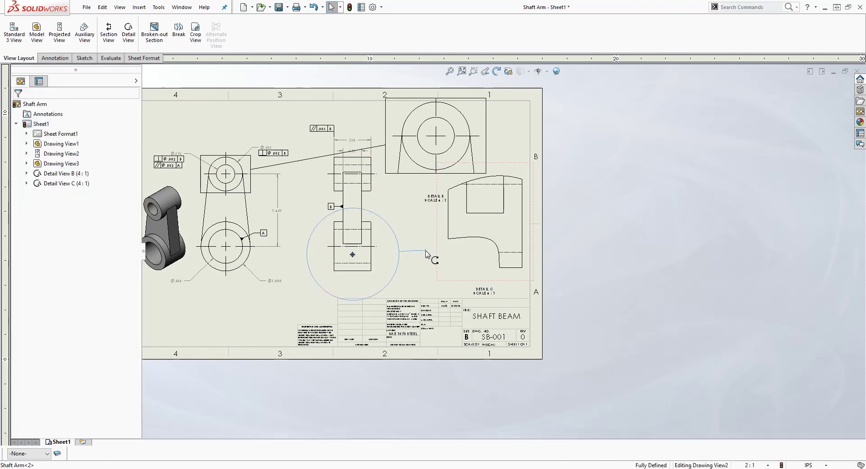
{"action": "left_click", "coordinate": [29, 161]}
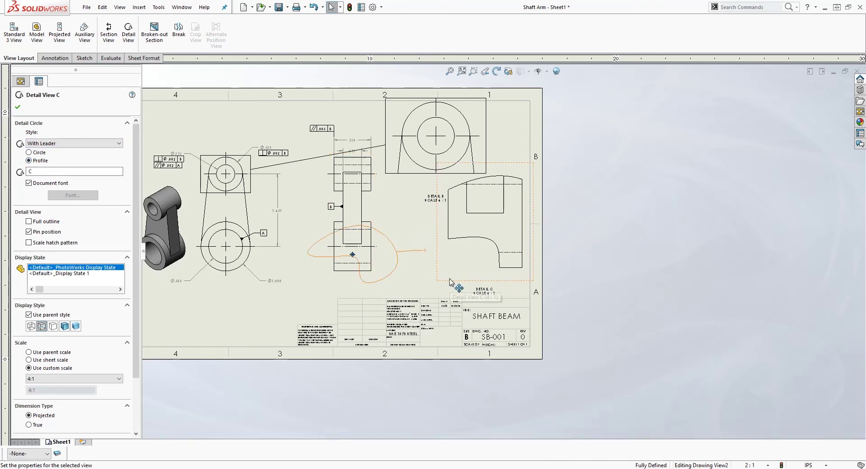
{"action": "left_click_drag", "start_coordinate": [453, 286], "coordinate": [460, 286]}
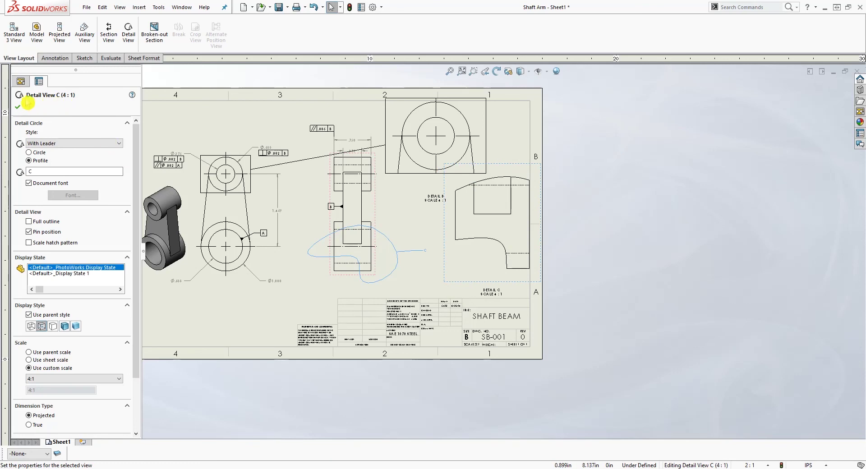
{"action": "left_click", "coordinate": [19, 107]}
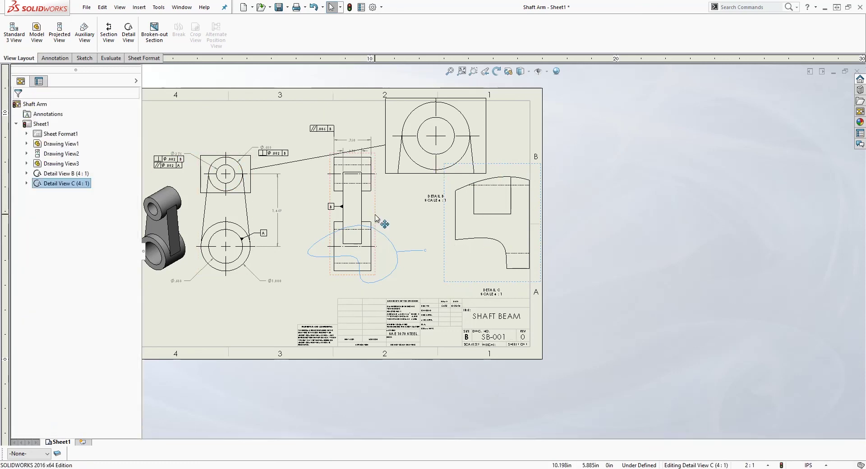